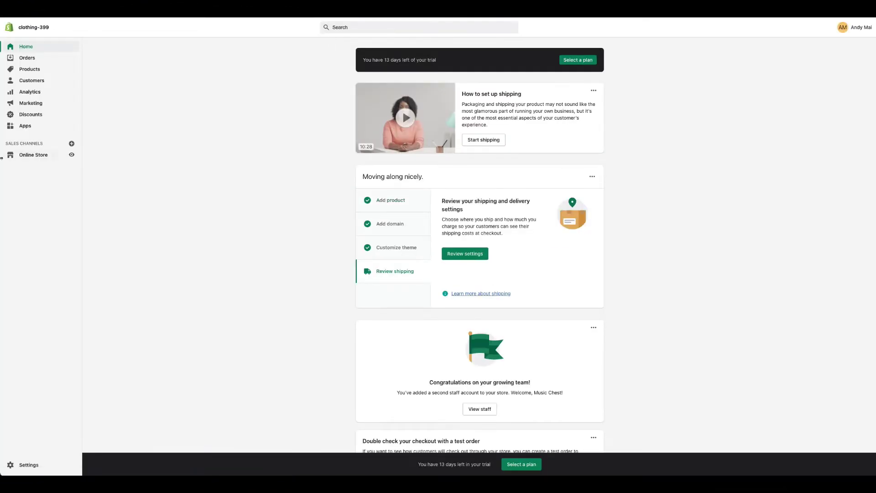
# Open Online Store Preferences and scroll down to the Facebook Pixel section to add the Facebook channel.
pyautogui.click(35, 157)
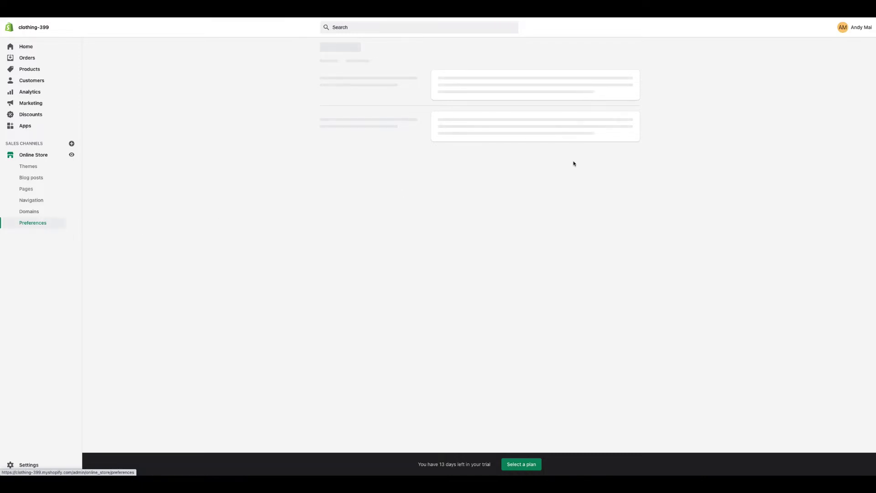
pyautogui.scroll(-2, 565, 187)
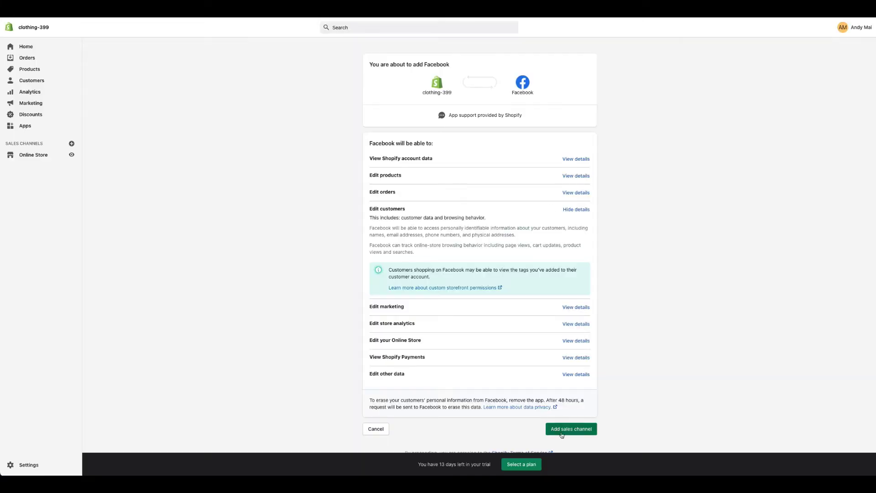
# Add the Facebook channel, link the Facebook account and first Business Manager, and confirm domain verification.
pyautogui.click(557, 433)
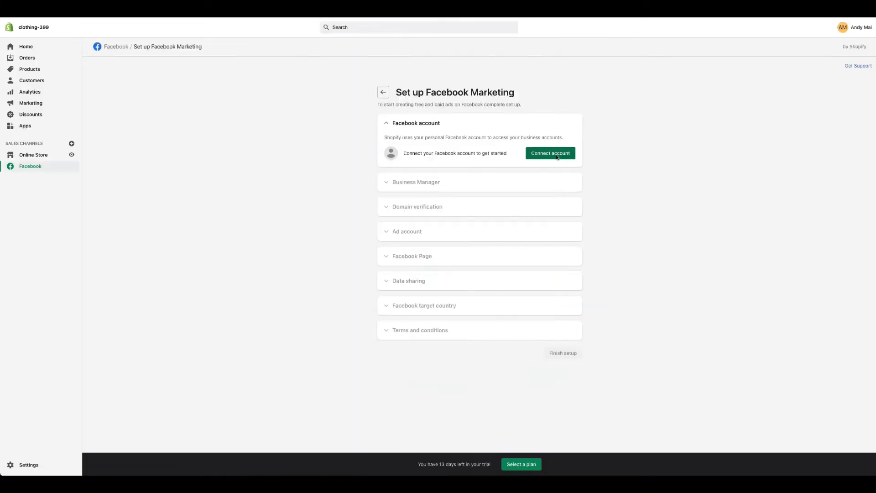
pyautogui.click(550, 153)
pyautogui.click(439, 150)
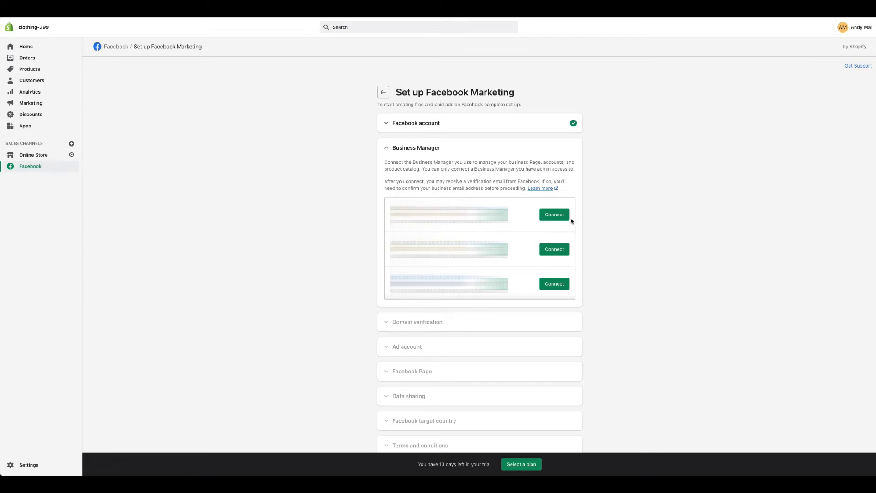
pyautogui.click(553, 215)
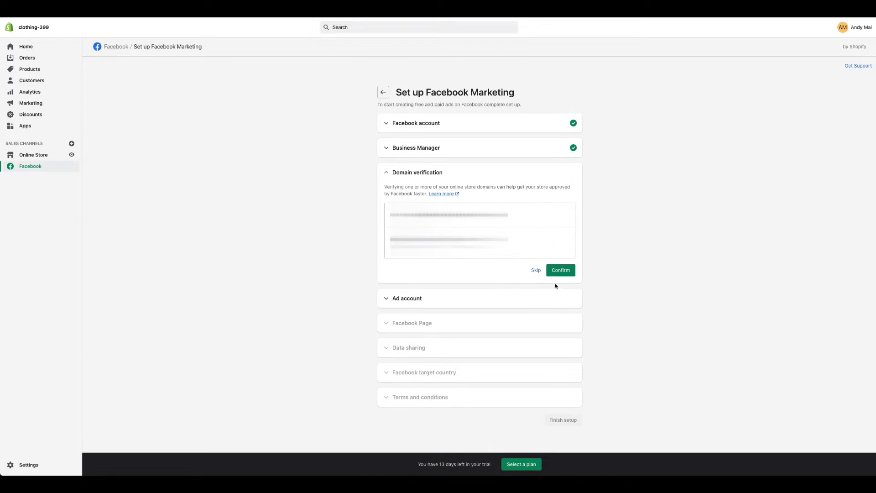
pyautogui.click(561, 272)
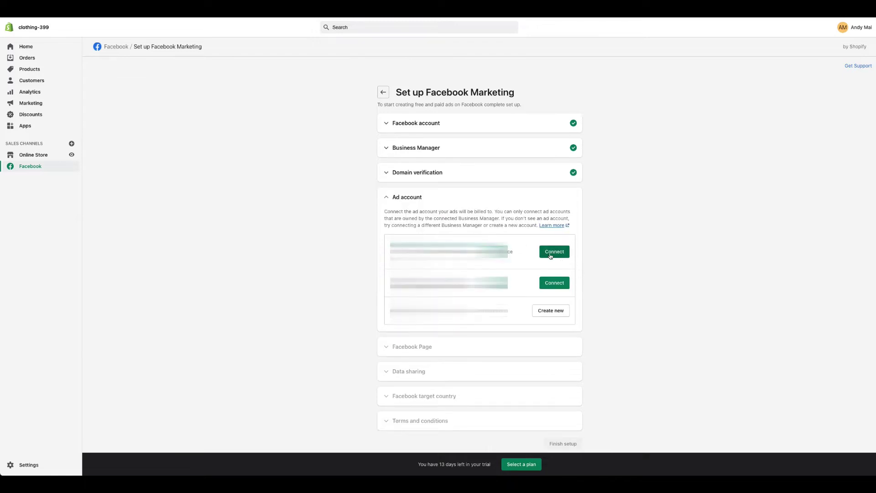
# Connect the first ad account and accept the Custom Audience and Business Tools terms.
pyautogui.click(551, 256)
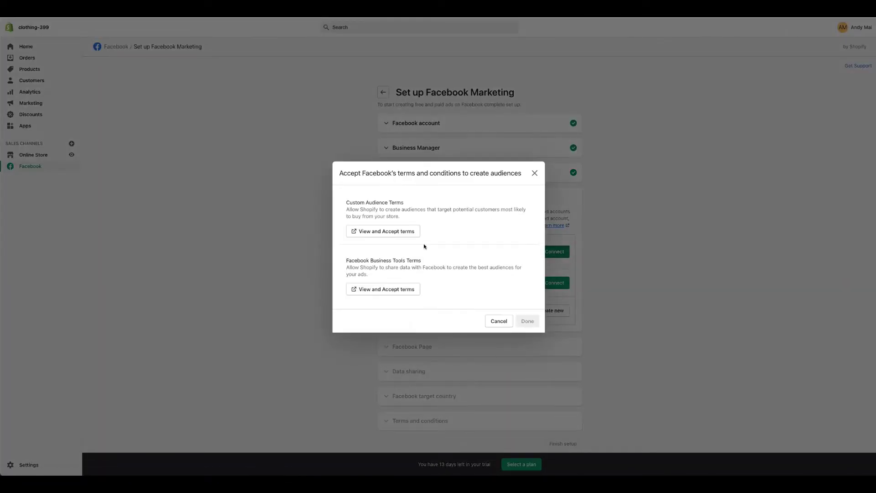
pyautogui.click(396, 237)
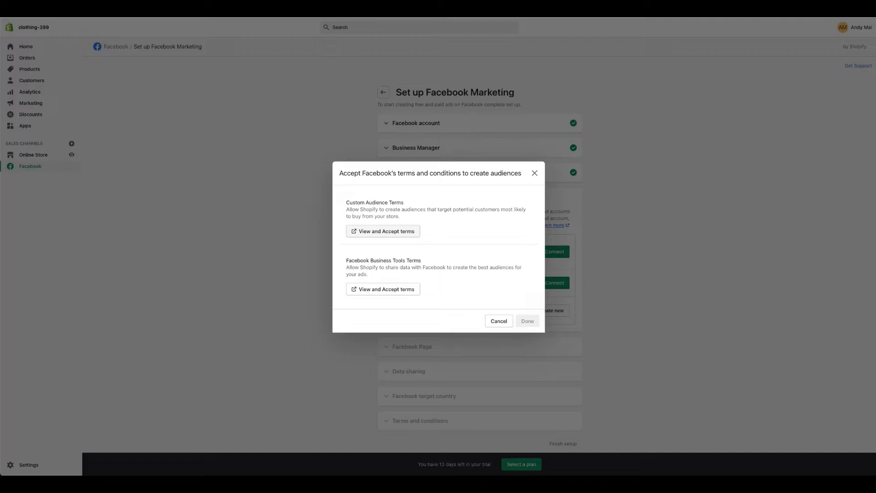
pyautogui.click(372, 291)
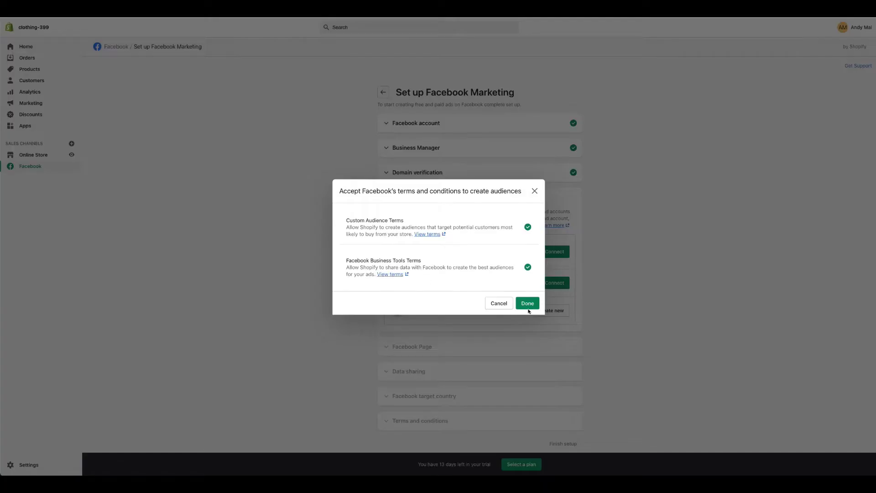
pyautogui.click(528, 309)
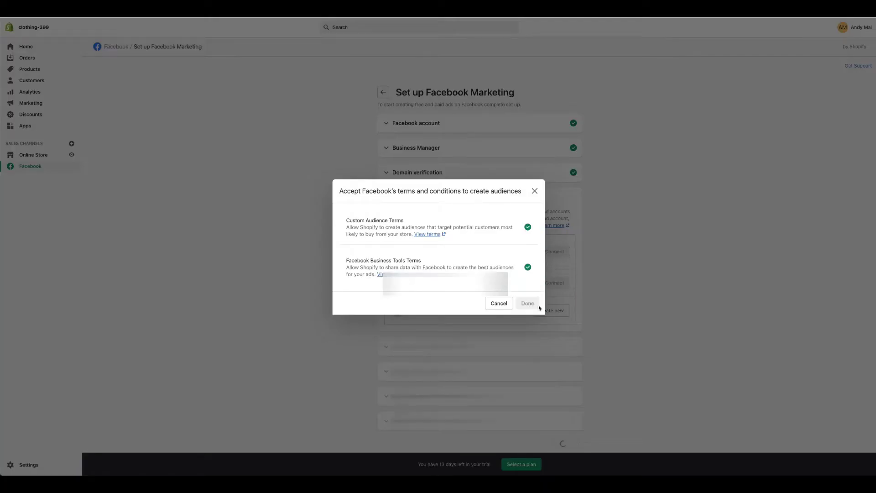
pyautogui.scroll(-3, 487, 317)
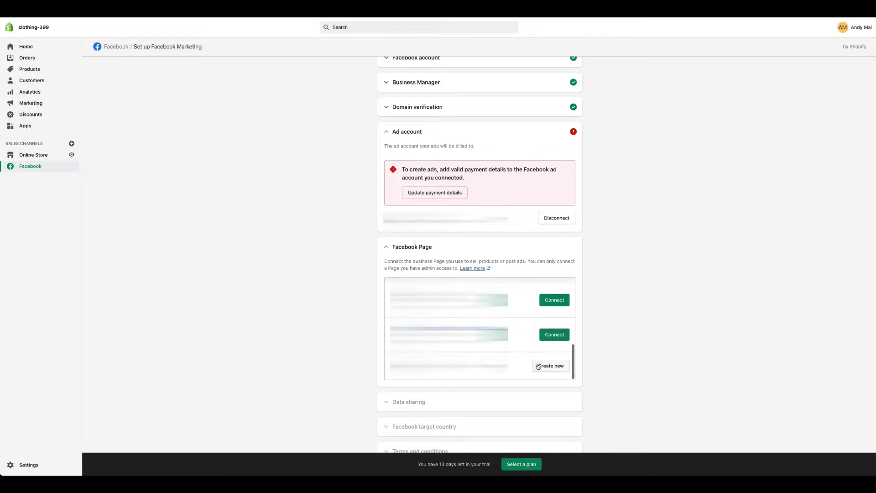
# Create the Facebook Page 'Missy Vibes' in Women's clothes shop, then dismiss the WhatsApp prompt.
pyautogui.click(550, 366)
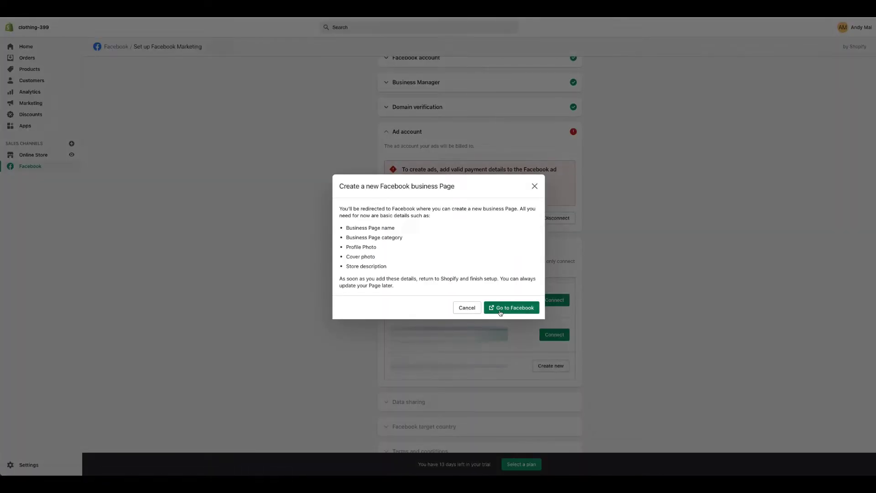
pyautogui.click(502, 312)
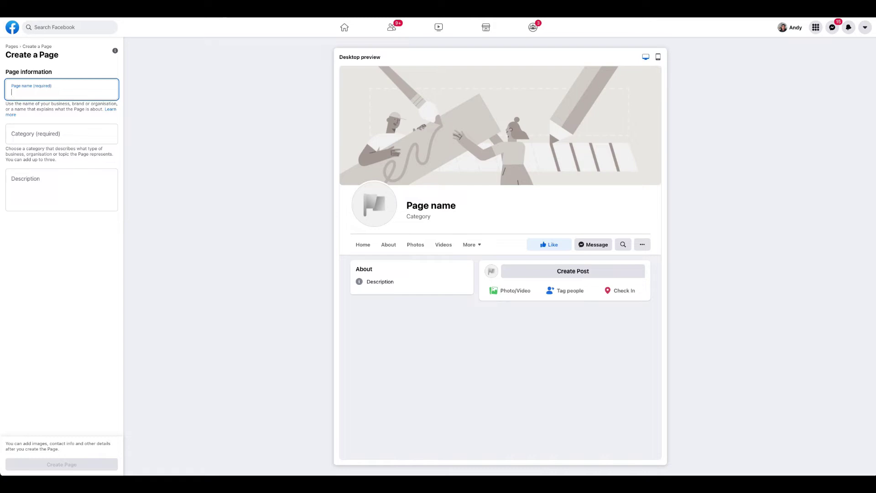
pyautogui.write('Missy Vib')
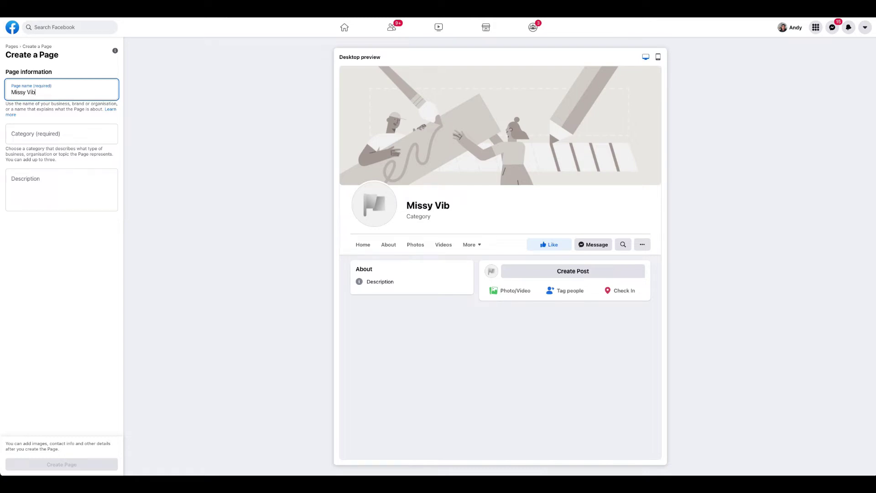
pyautogui.write('es')
pyautogui.press('Tab')
pyautogui.write('women')
pyautogui.press('Return')
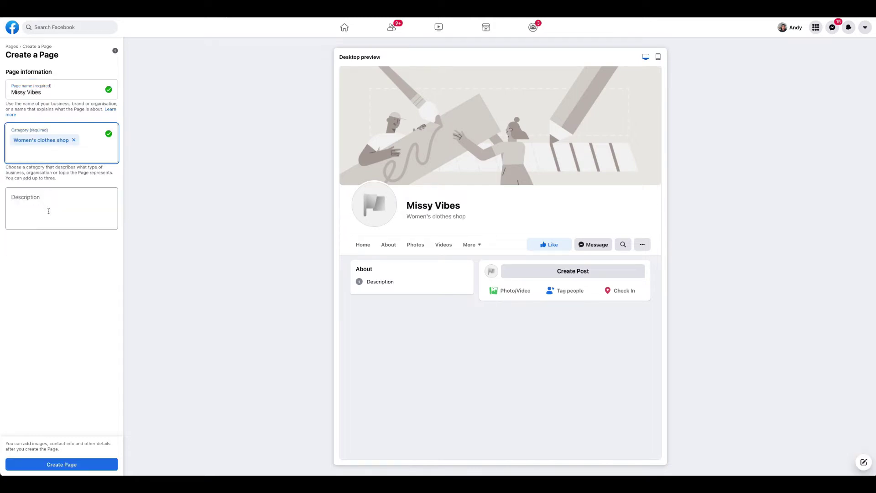
pyautogui.click(75, 461)
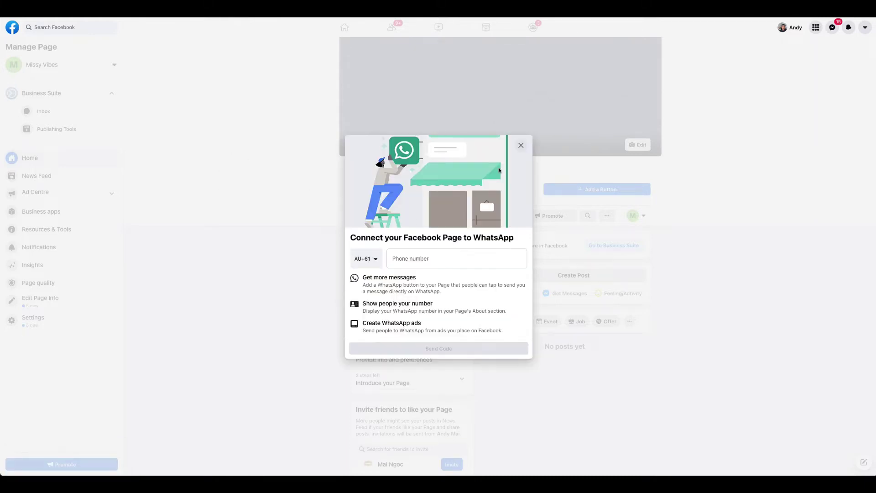
pyautogui.click(520, 145)
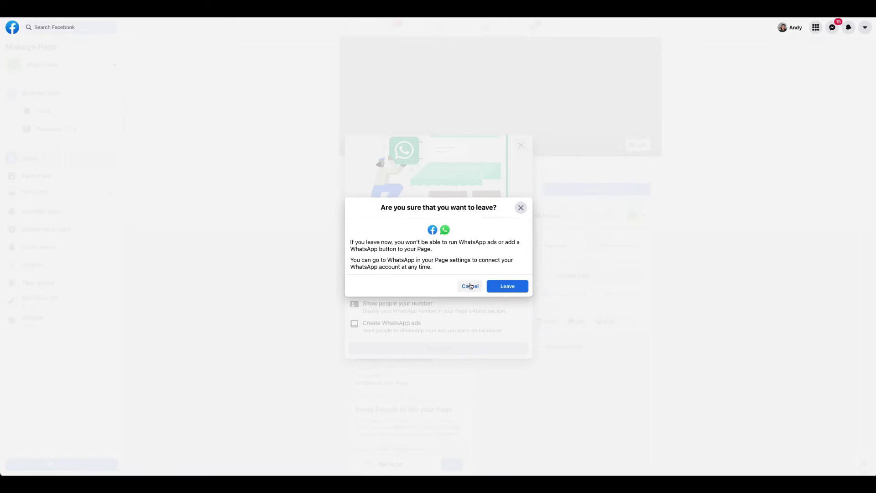
pyautogui.click(506, 287)
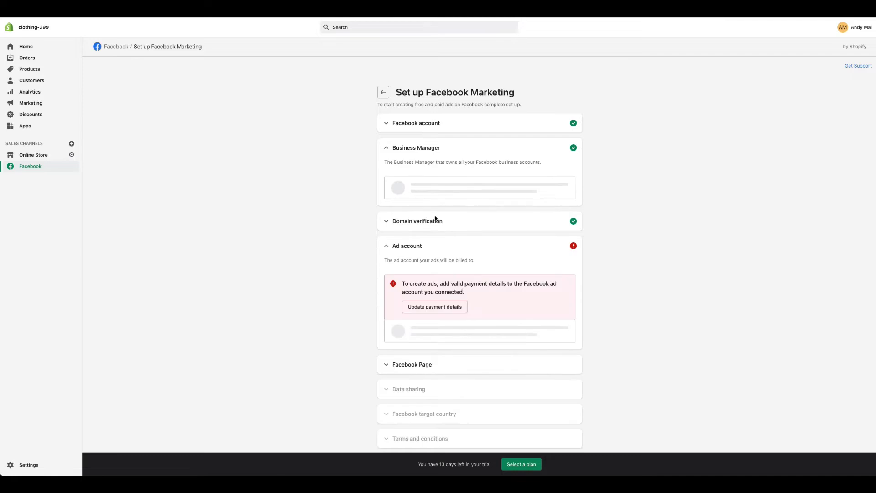
# Connect the second Facebook Page, pick a target country and accept the terms and conditions.
pyautogui.scroll(-2, 456, 251)
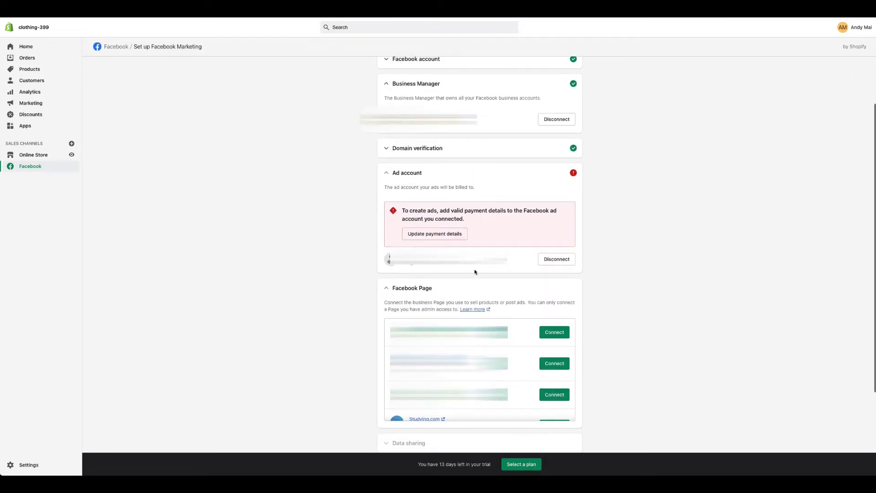
pyautogui.scroll(-2, 495, 232)
pyautogui.click(555, 287)
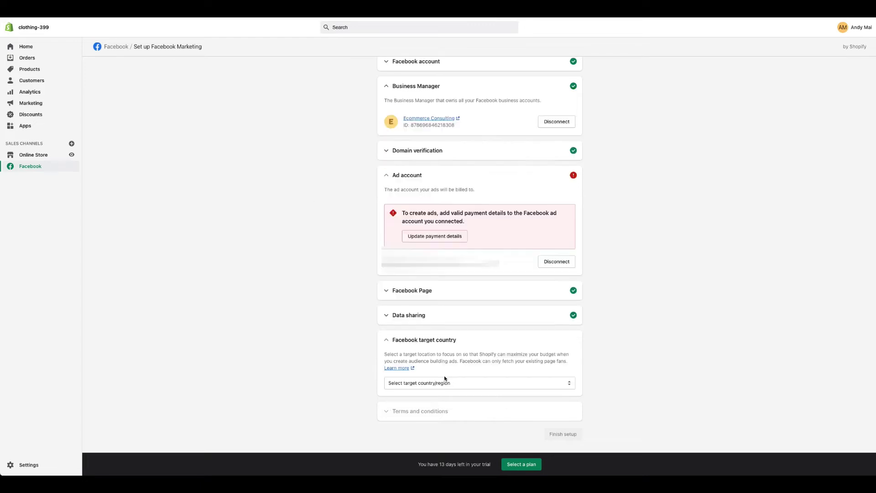
pyautogui.click(445, 385)
pyautogui.scroll(-10, 440, 387)
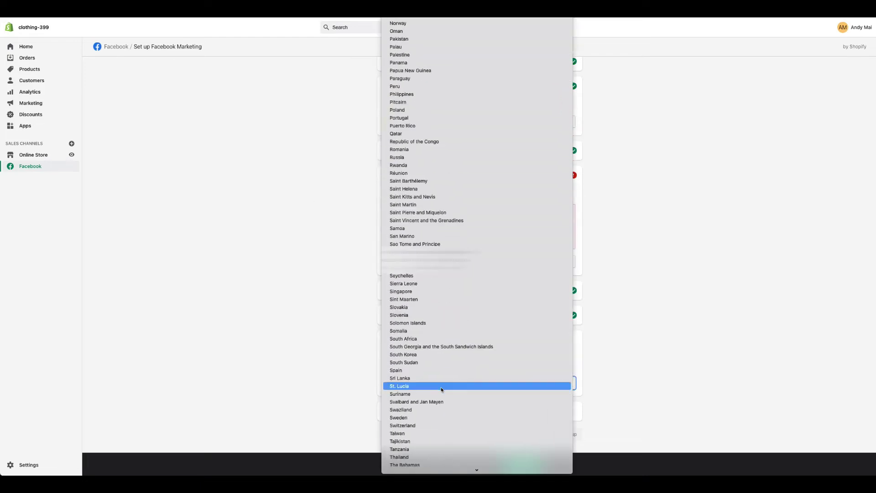
pyautogui.click(424, 335)
pyautogui.click(555, 411)
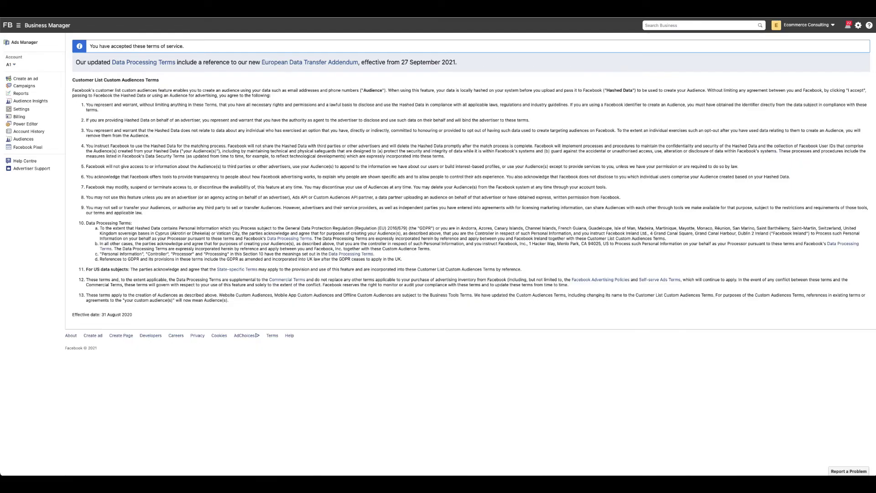
# Go from the Business Suite home to the Payment methods page of Business Settings.
pyautogui.click(7, 26)
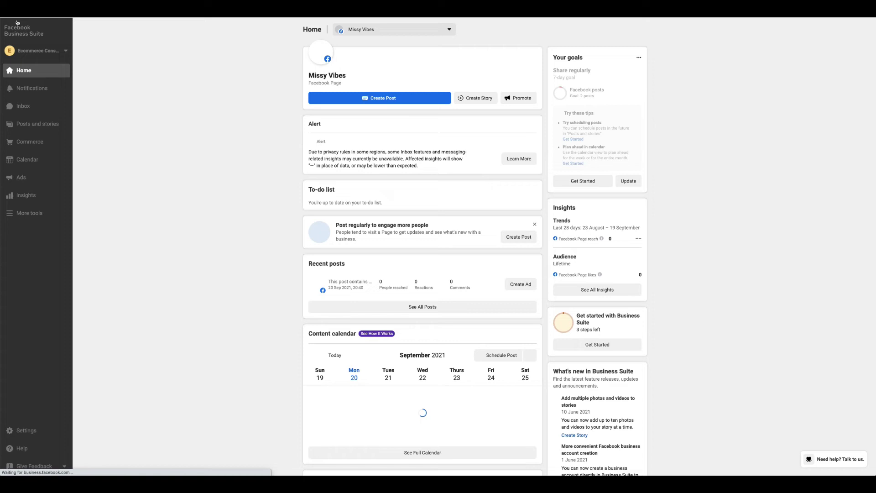
pyautogui.hotkey('alt', 'Left')
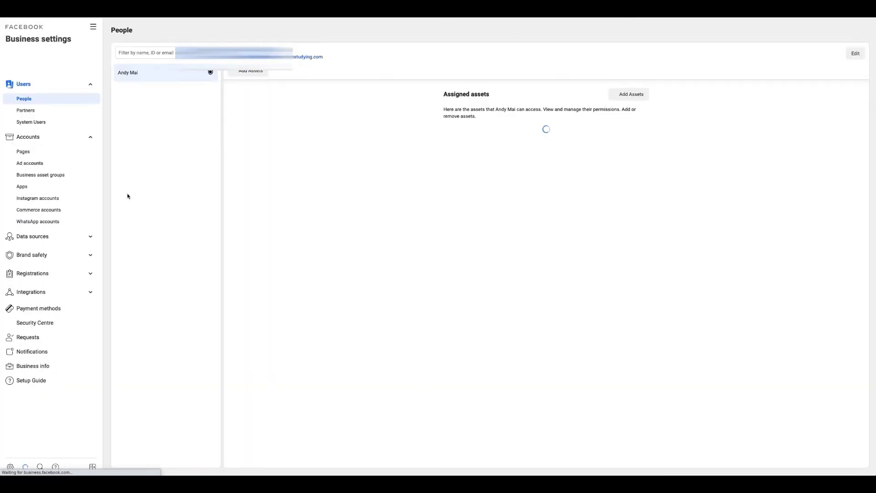
pyautogui.click(28, 308)
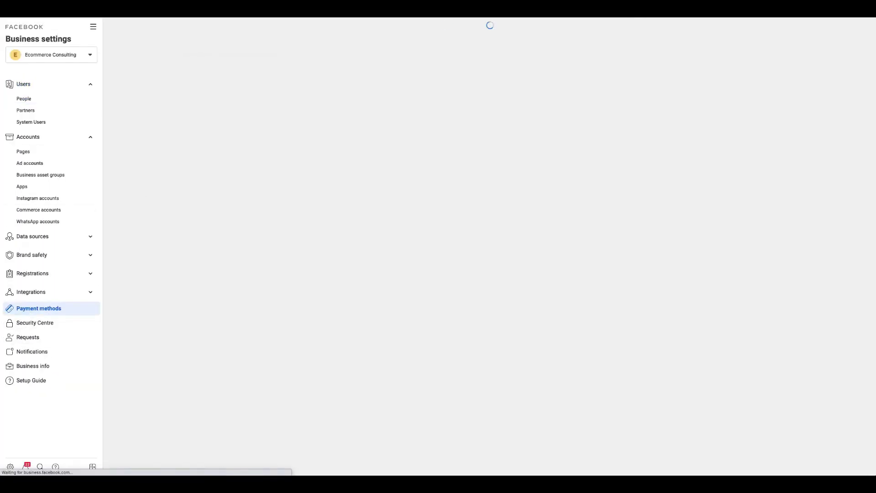
# Add a payment method with Australian Dollar currency and debit/credit card, then continue.
pyautogui.click(493, 191)
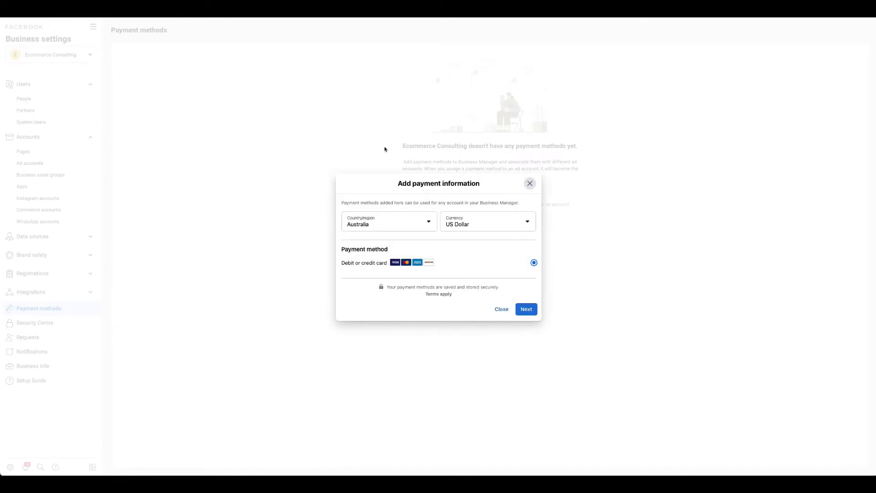
pyautogui.click(492, 231)
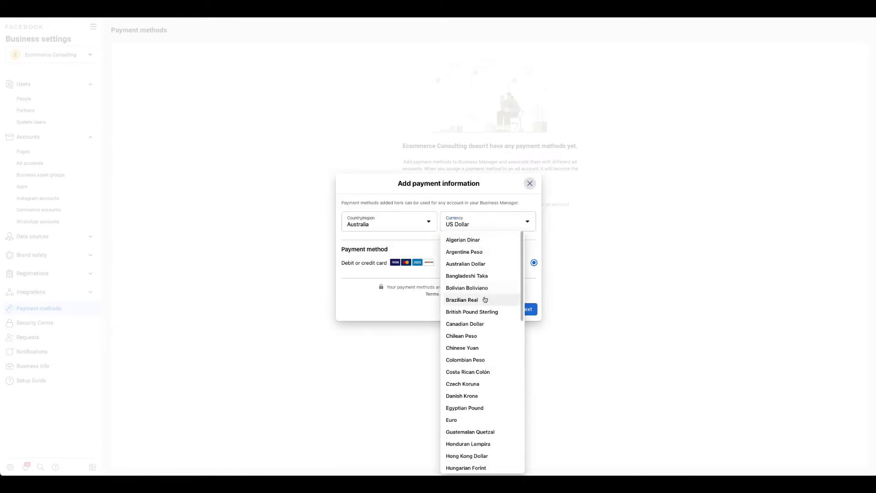
pyautogui.scroll(-2, 487, 301)
pyautogui.scroll(2, 481, 301)
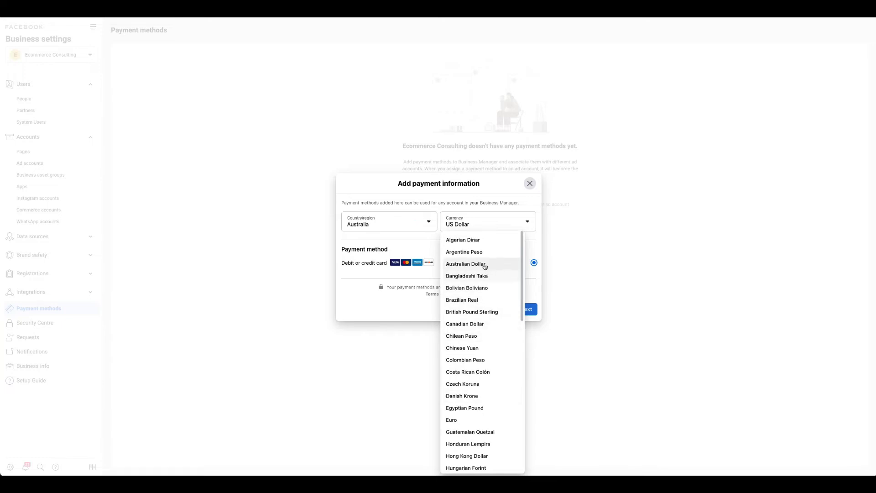
pyautogui.click(483, 265)
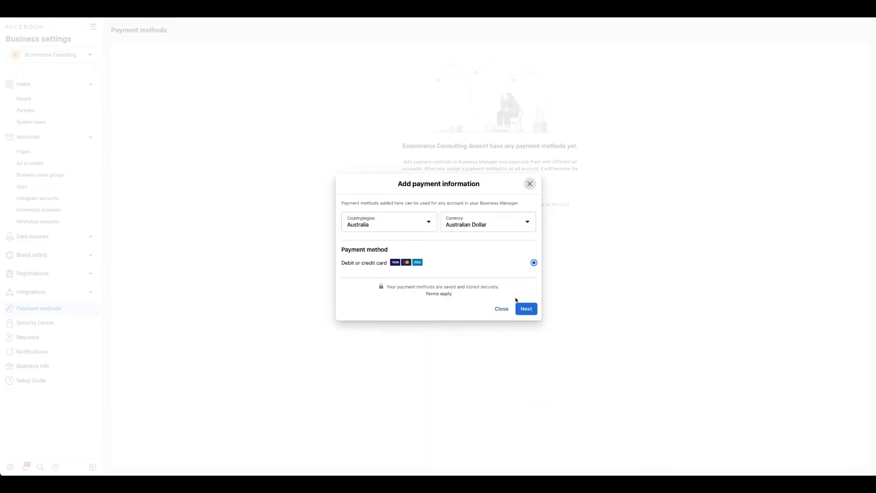
pyautogui.click(526, 309)
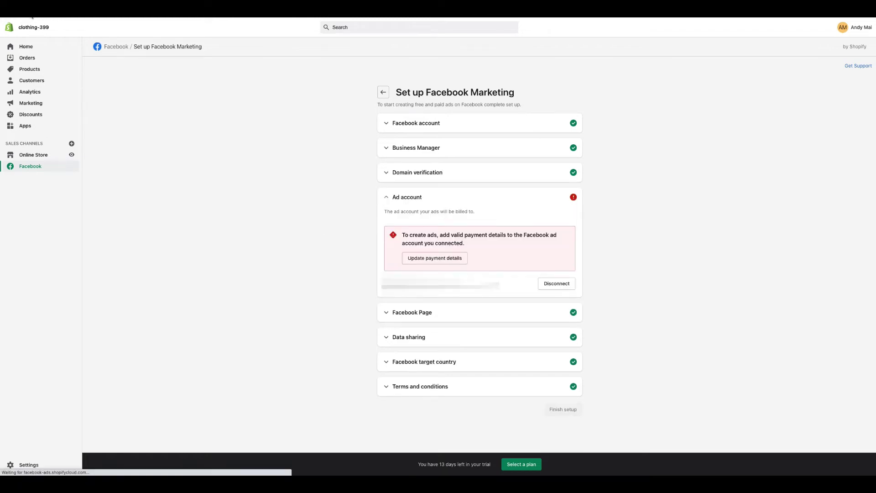
# Reload the setup page and disconnect the ad account flagged for payment details.
pyautogui.click(32, 16)
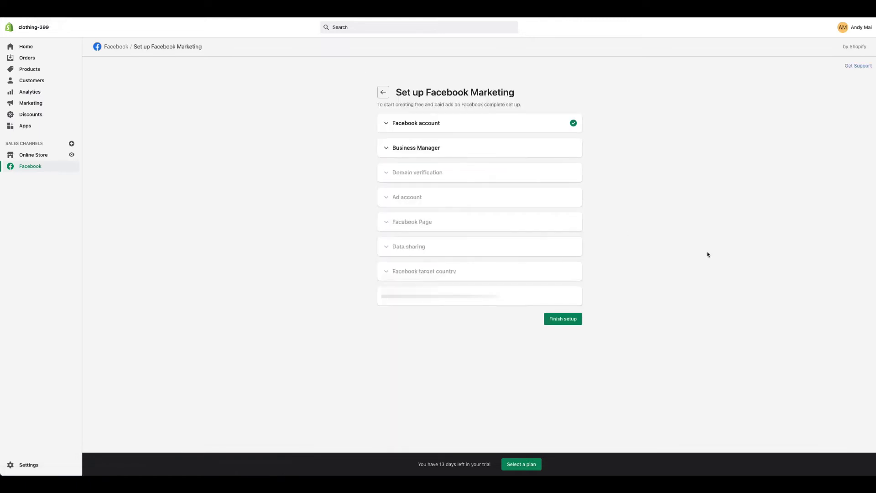
pyautogui.click(565, 283)
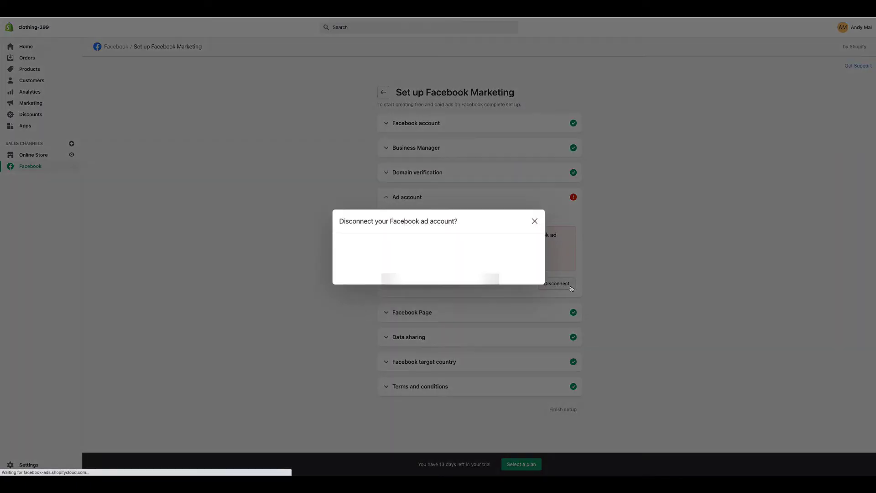
pyautogui.click(524, 274)
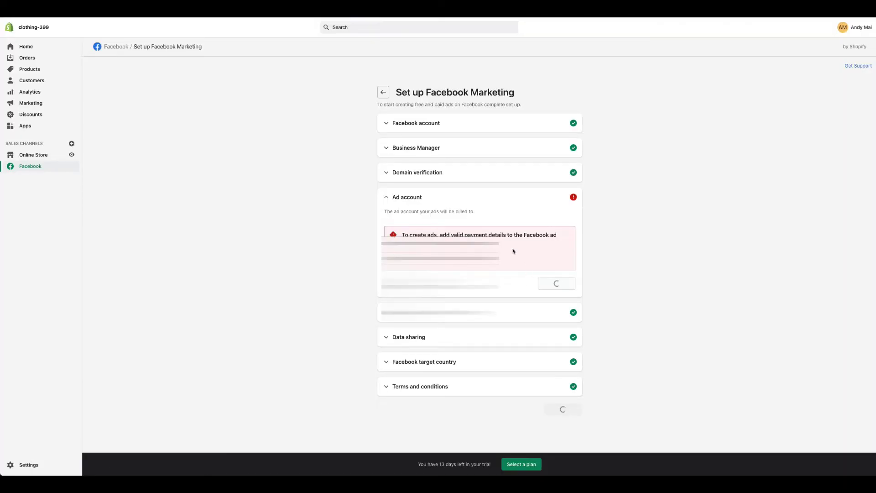
# Connect the first available ad account, check its Facebook ad payments window, then disconnect it again.
pyautogui.click(554, 252)
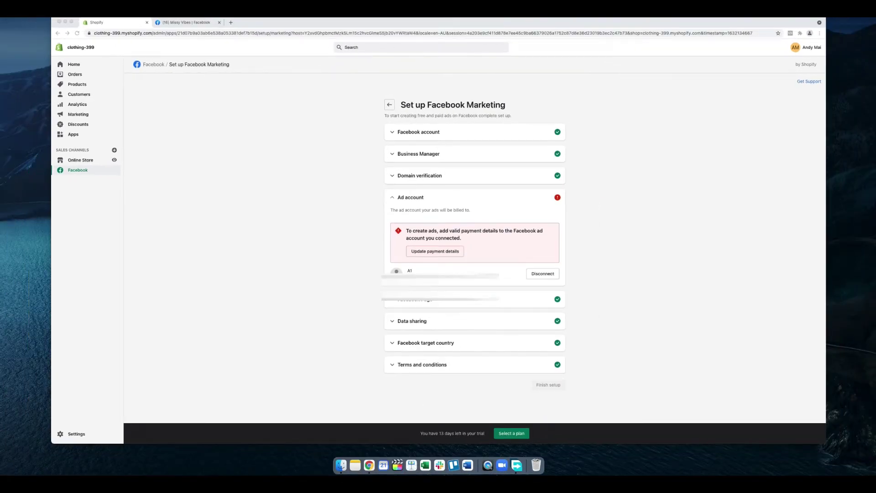
pyautogui.click(434, 257)
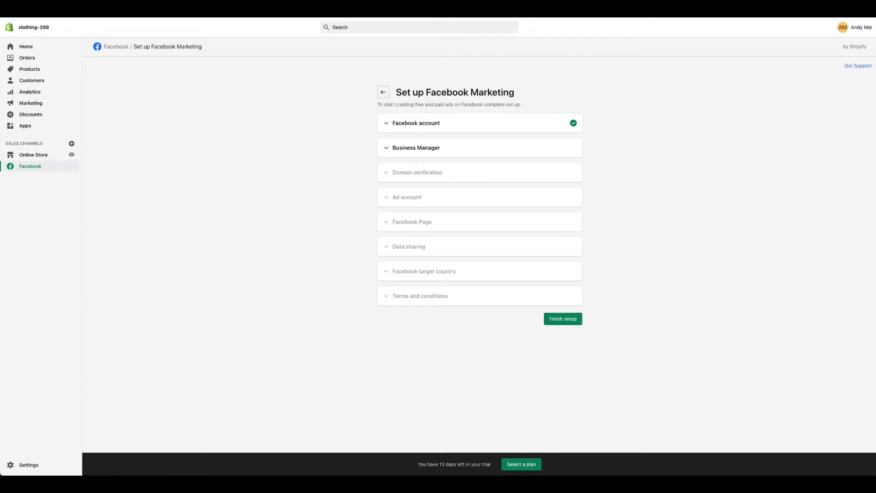
pyautogui.click(556, 284)
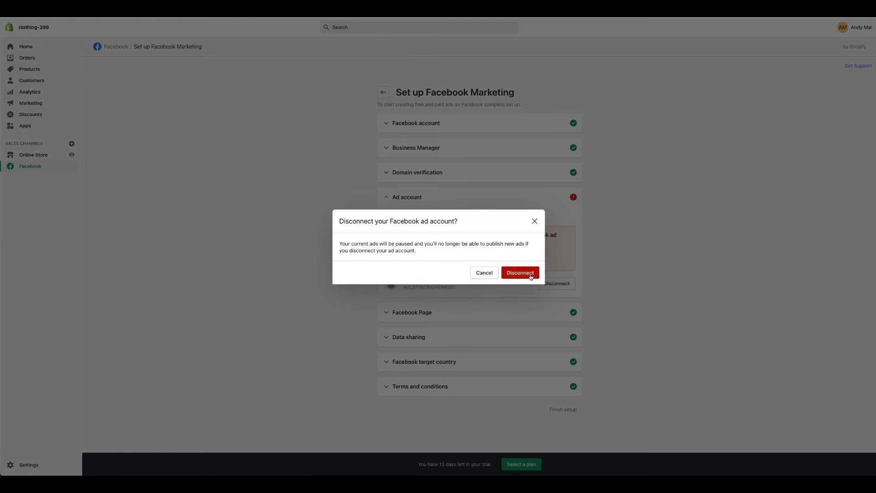
pyautogui.click(531, 276)
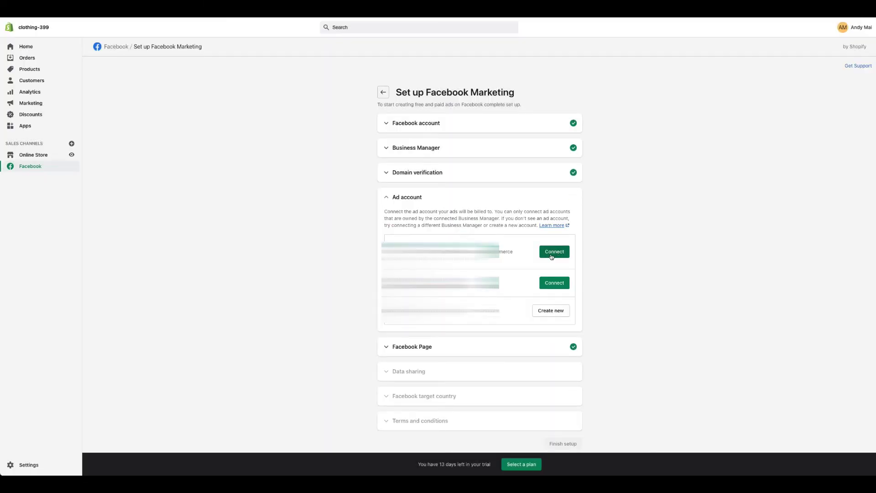
# Disconnect and reconnect the first Business Manager, then connect the first listed ad account.
pyautogui.click(552, 257)
pyautogui.click(556, 183)
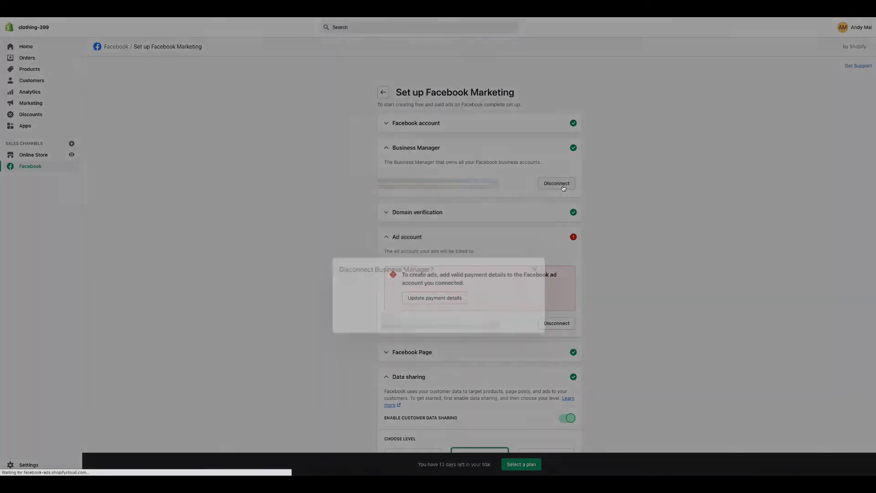
pyautogui.click(514, 288)
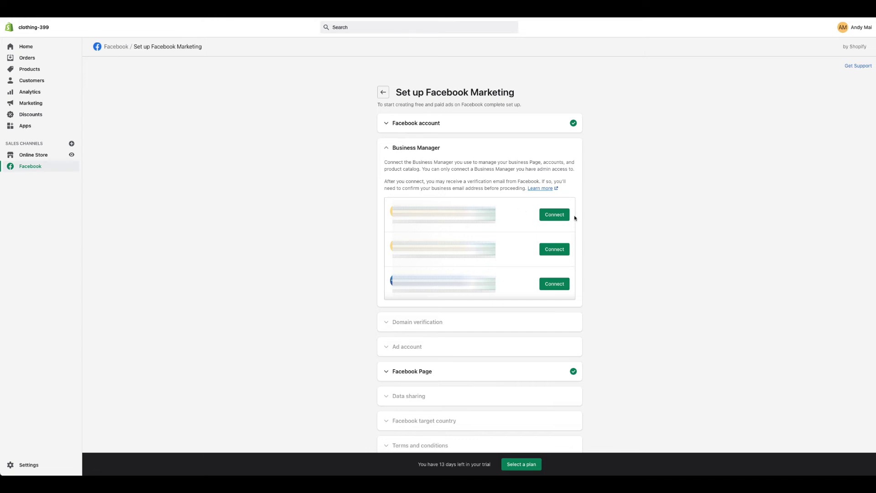
pyautogui.click(555, 215)
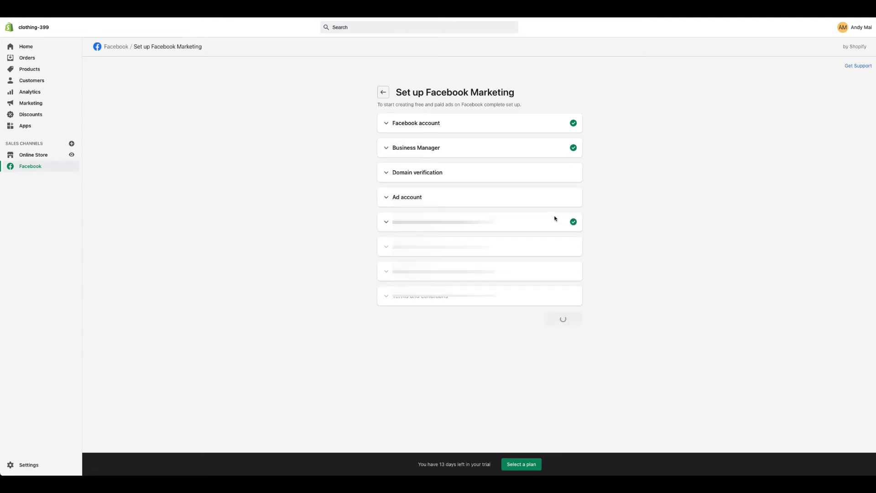
pyautogui.click(562, 252)
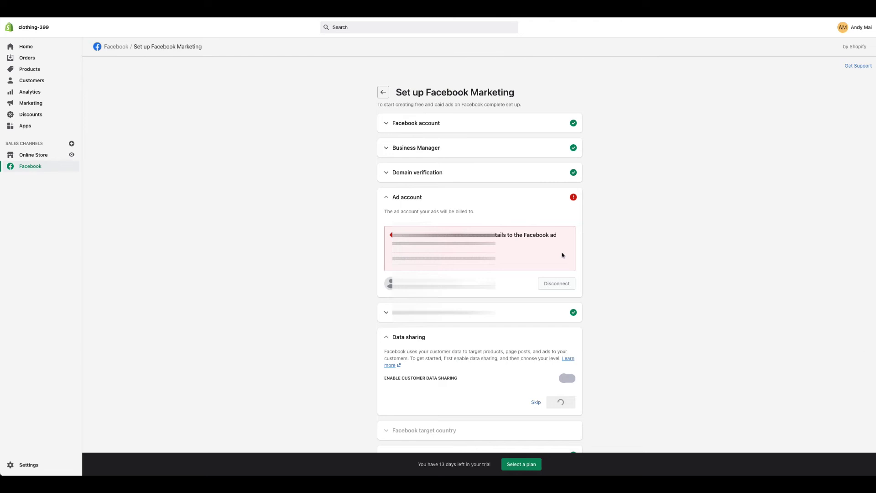
# Enable customer data sharing at the Maximum level and confirm it.
pyautogui.click(562, 382)
pyautogui.scroll(-3, 547, 319)
pyautogui.click(546, 292)
pyautogui.scroll(-3, 546, 292)
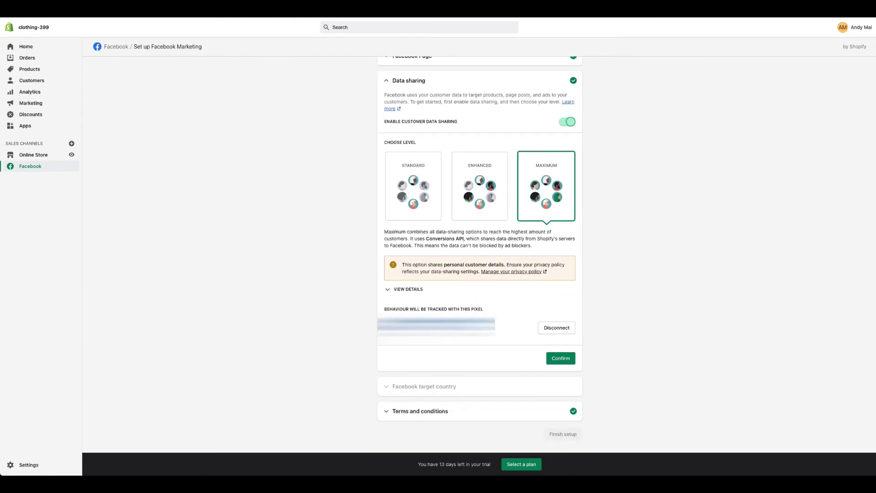
pyautogui.click(561, 358)
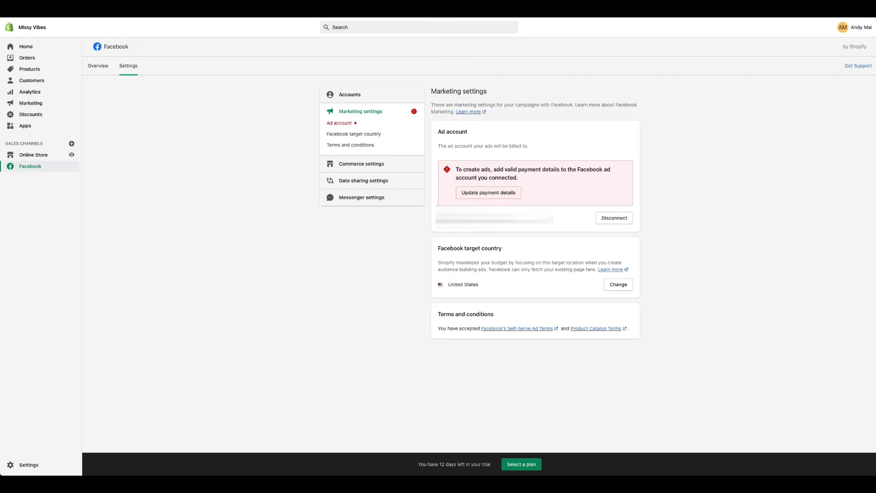
# Disconnect the ad account in Marketing settings, then open and close the Facebook Ad Payments window.
pyautogui.click(624, 219)
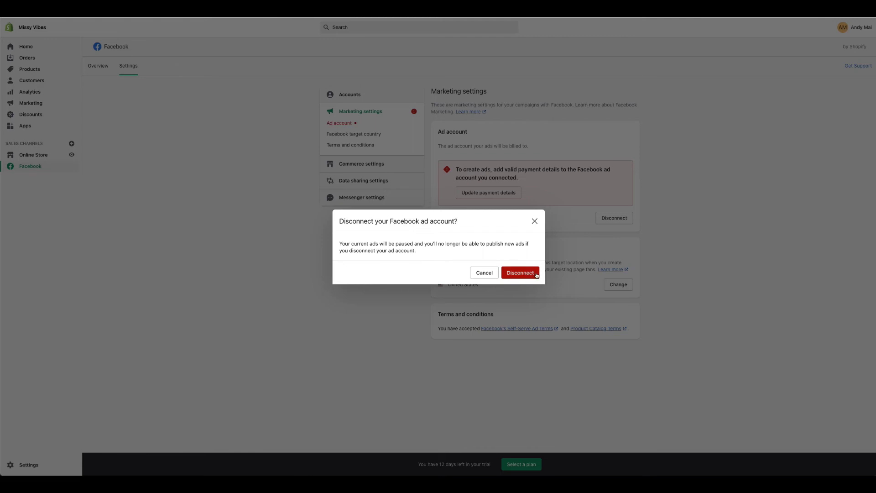
pyautogui.click(520, 273)
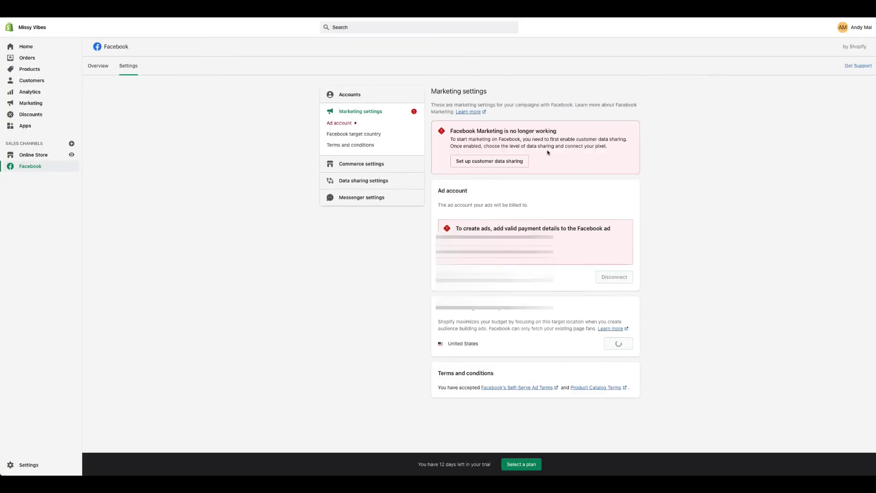
pyautogui.click(490, 161)
pyautogui.scroll(-1, 530, 366)
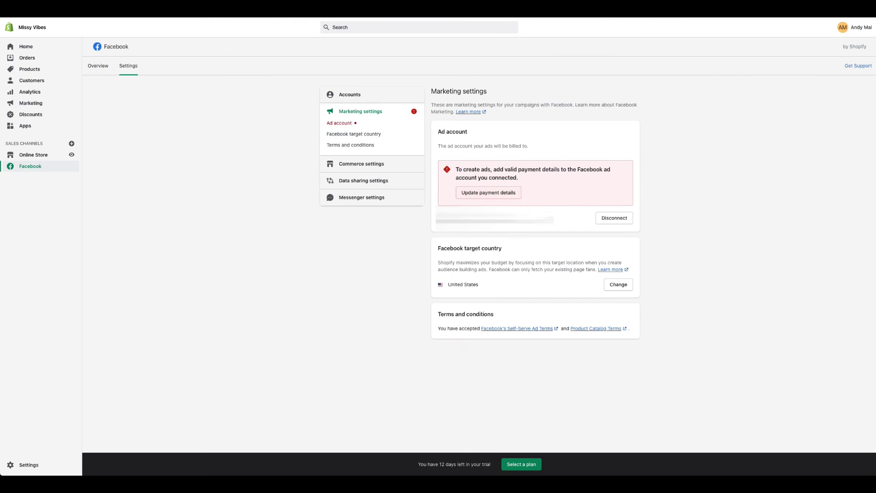
pyautogui.moveTo(545, 102); pyautogui.dragTo(350, 220)
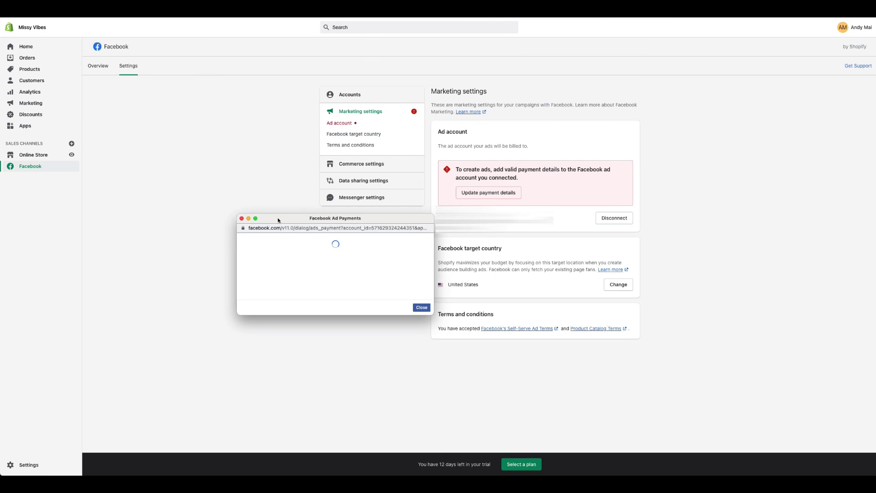
pyautogui.click(242, 219)
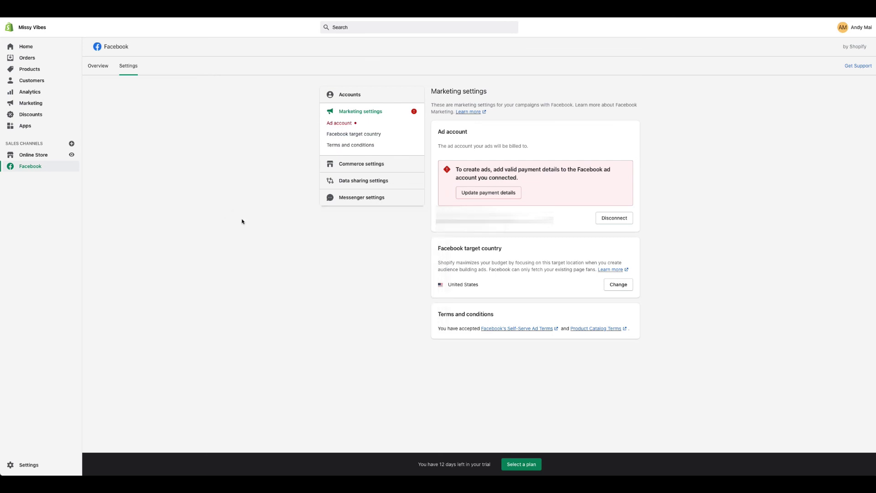
pyautogui.click(353, 197)
# Confirm in the Facebook channel's Data sharing settings that customer data sharing is set to Maximum.
pyautogui.click(365, 146)
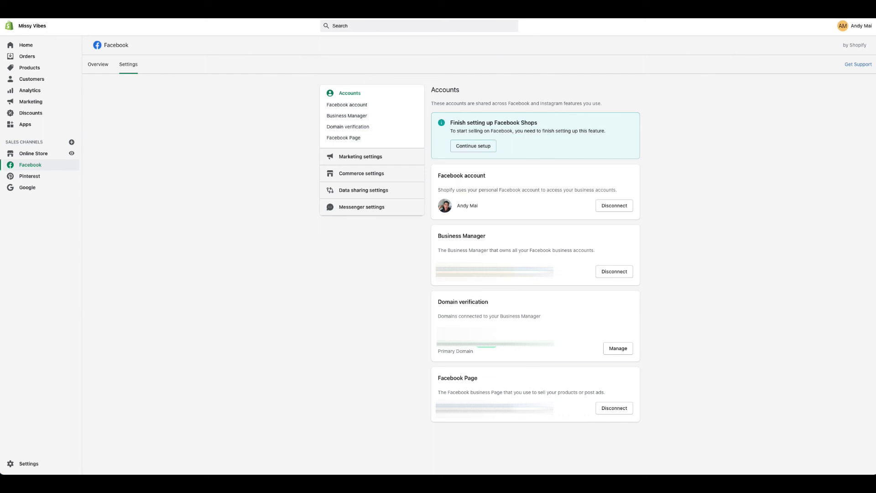
pyautogui.click(357, 157)
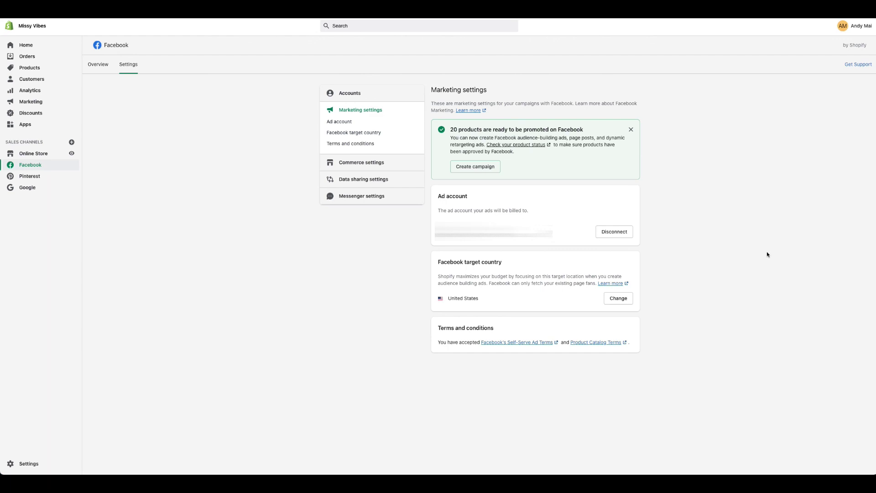
pyautogui.click(395, 183)
pyautogui.scroll(-1, 577, 316)
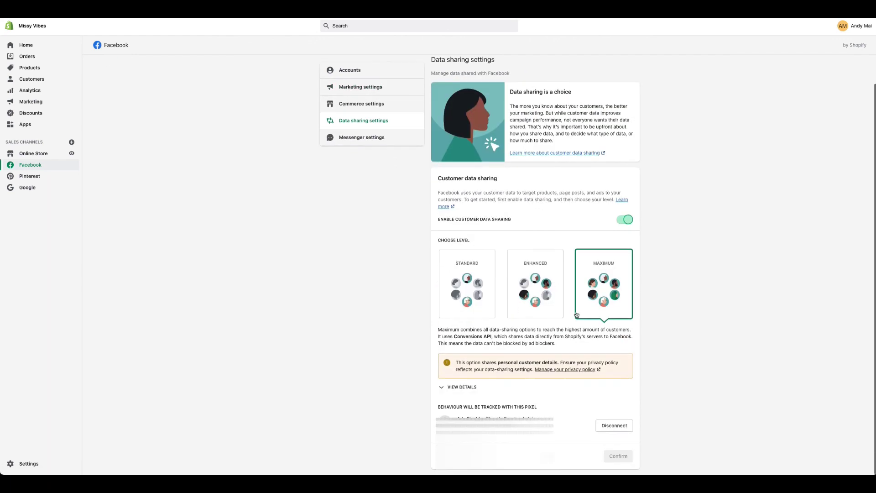